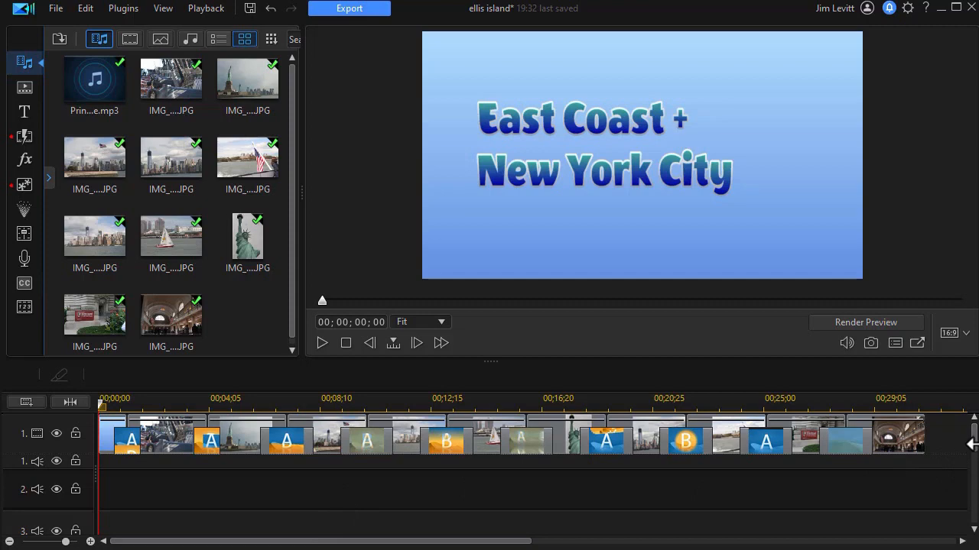
# - Check the slideshow's tracks, play the first part of the project, and return the playhead to the start
pyautogui.scroll(-3, 963, 446)
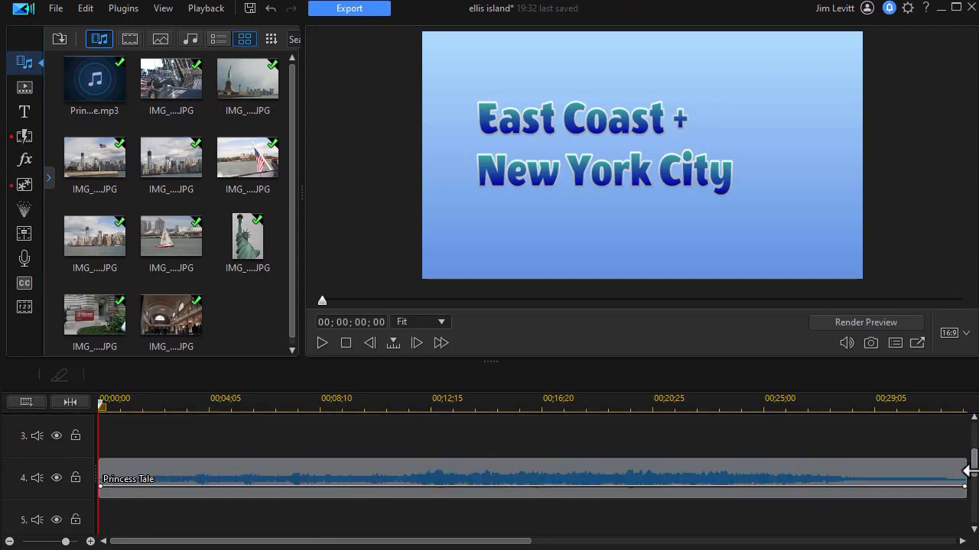
pyautogui.scroll(3, 968, 473)
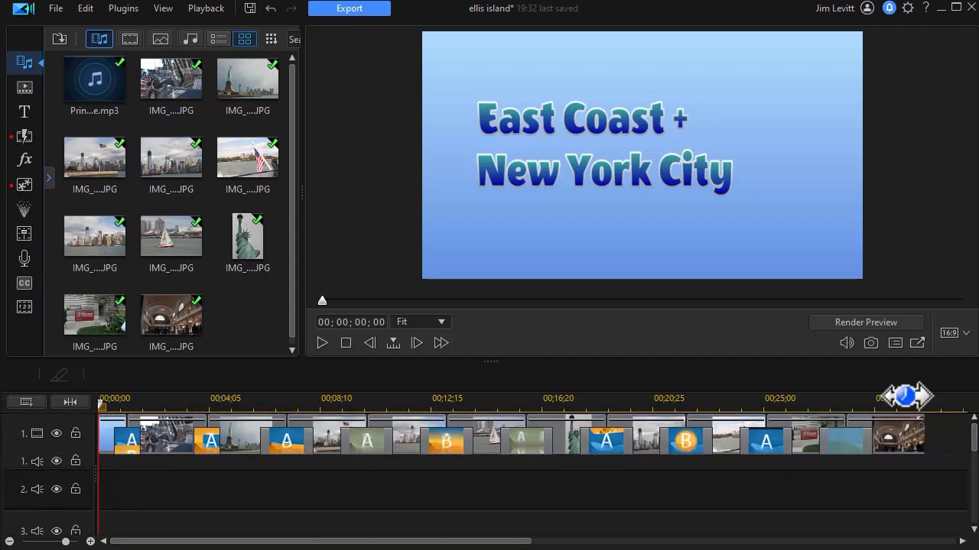
pyautogui.click(321, 343)
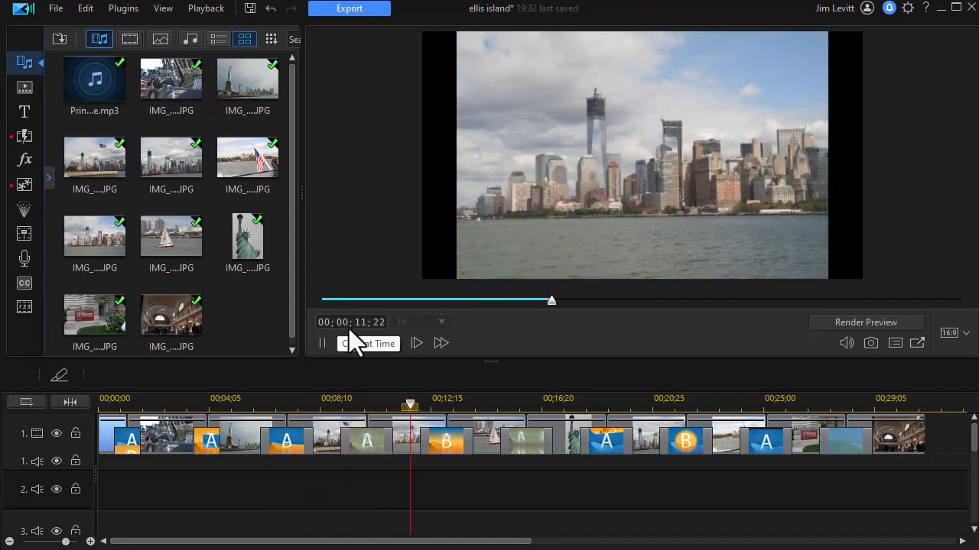
pyautogui.click(323, 345)
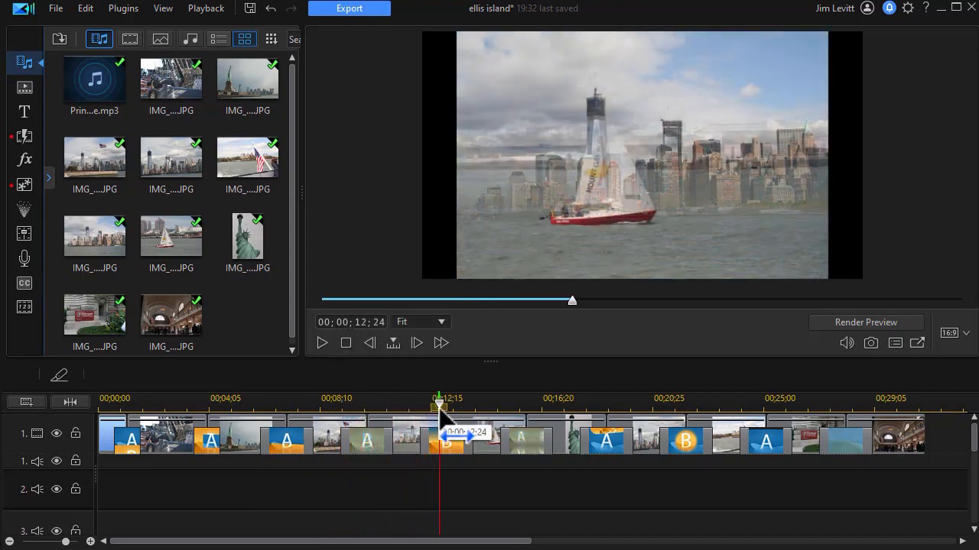
pyautogui.moveTo(439, 402); pyautogui.dragTo(99, 416)
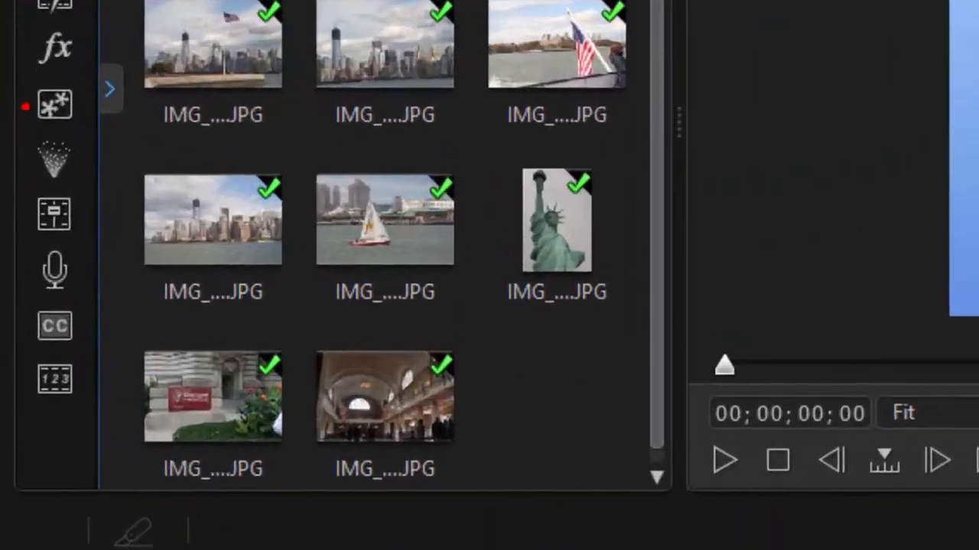
# - Open voice-over recording and check which audio devices its device setup offers
pyautogui.click(118, 239)
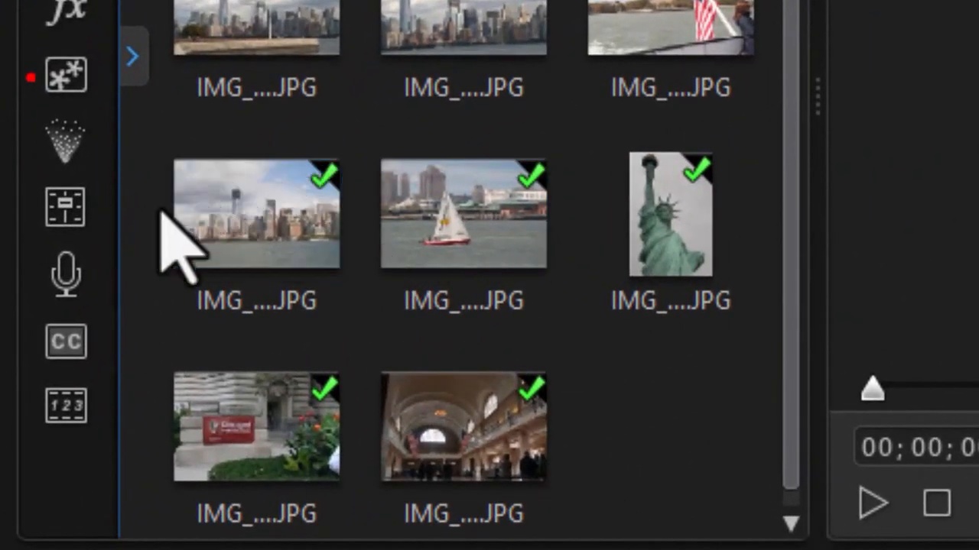
pyautogui.click(66, 277)
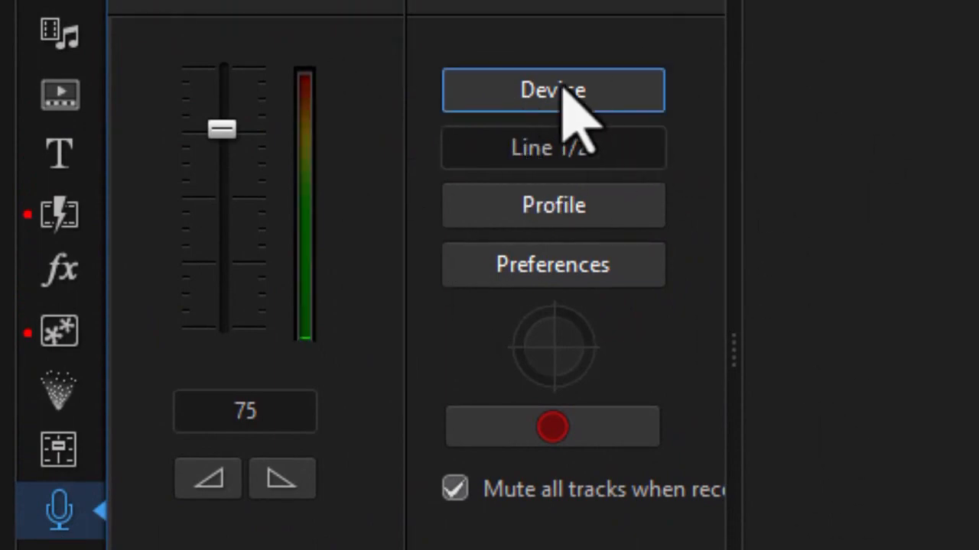
pyautogui.click(583, 98)
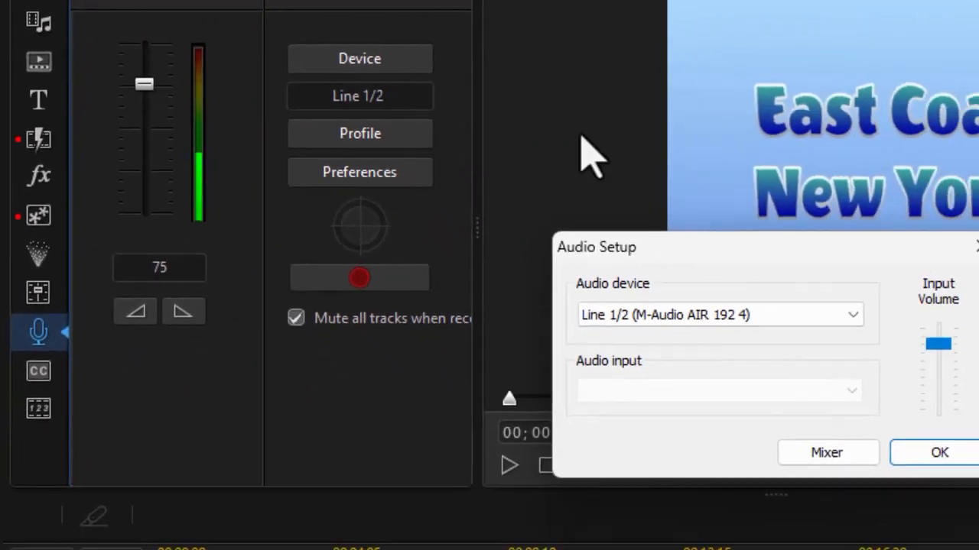
pyautogui.click(833, 310)
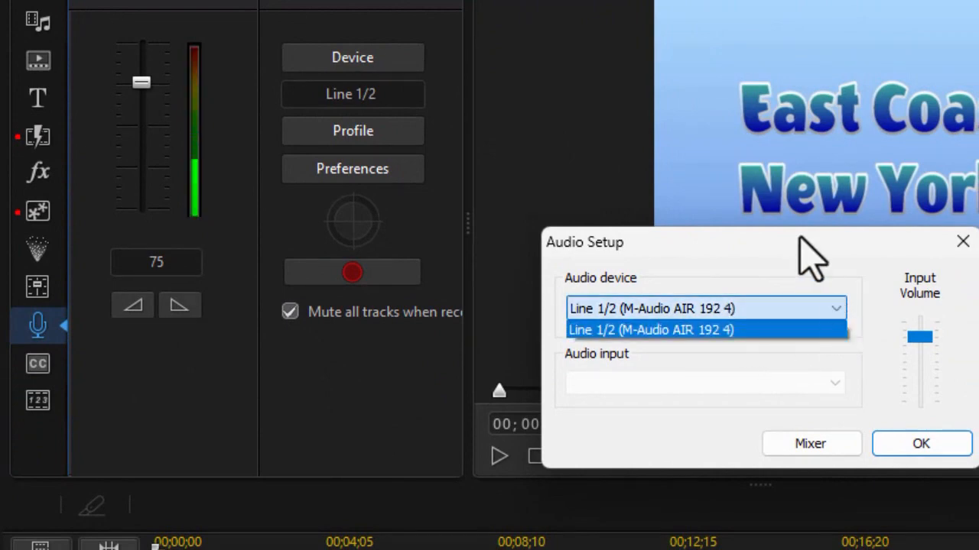
pyautogui.click(797, 280)
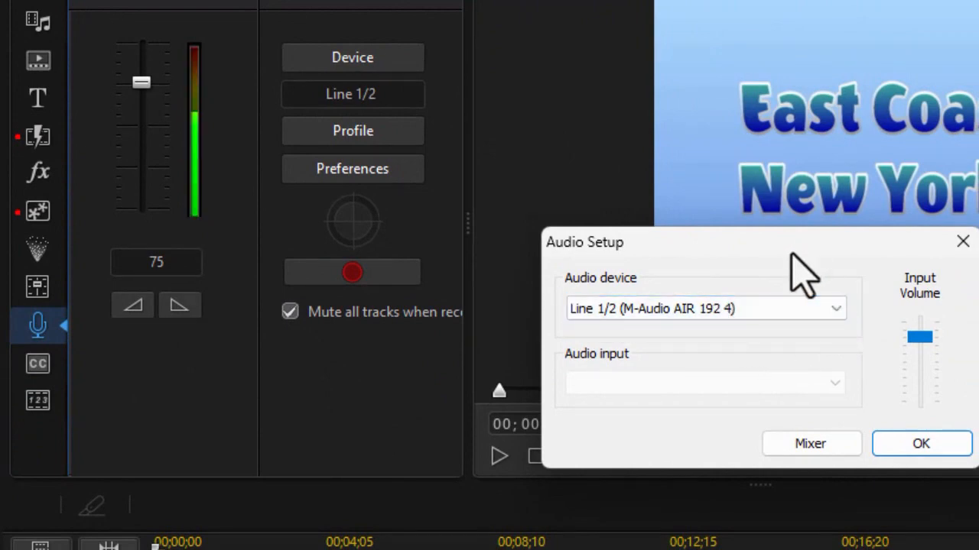
pyautogui.click(962, 243)
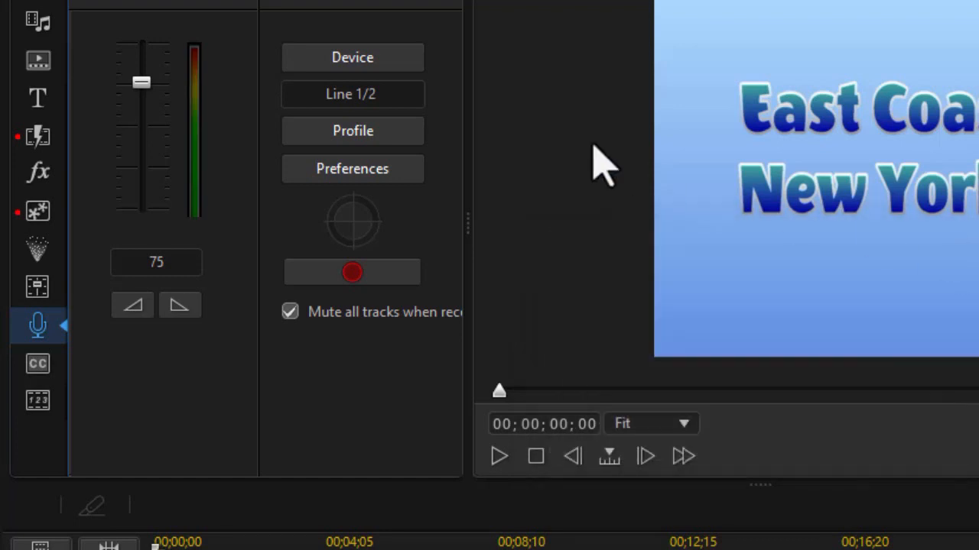
# - Look through the PCM attribute options in the voice-over quality profile and dismiss the profile setup
pyautogui.click(401, 139)
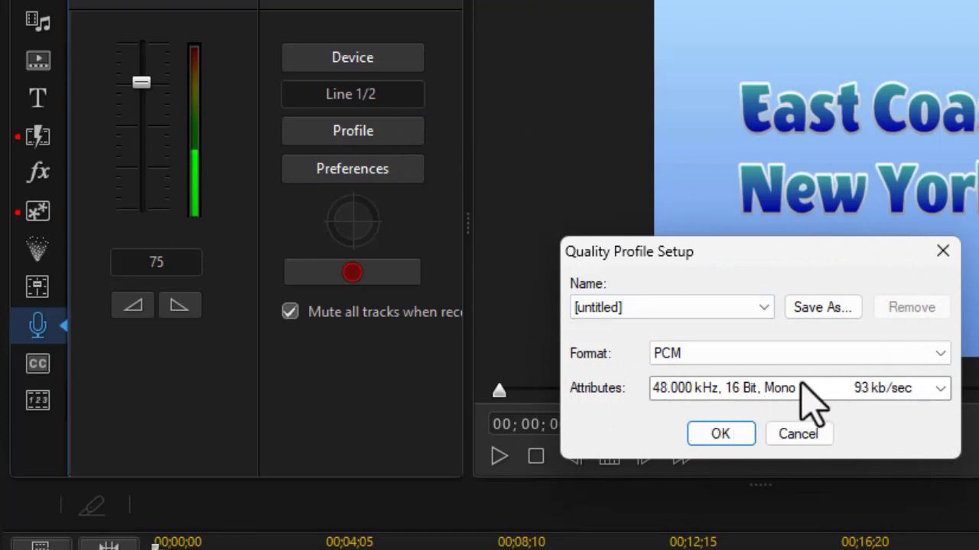
pyautogui.click(940, 389)
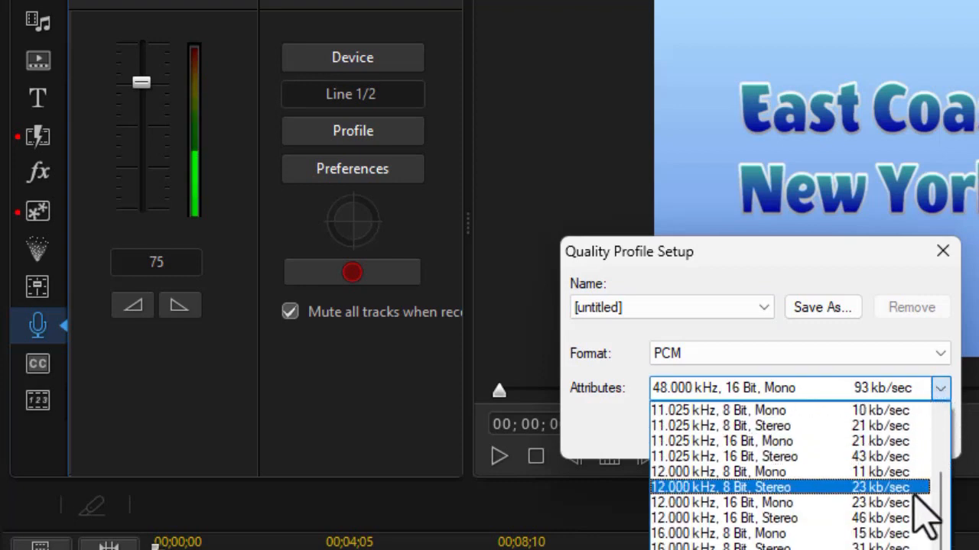
pyautogui.moveTo(945, 542); pyautogui.dragTo(942, 379)
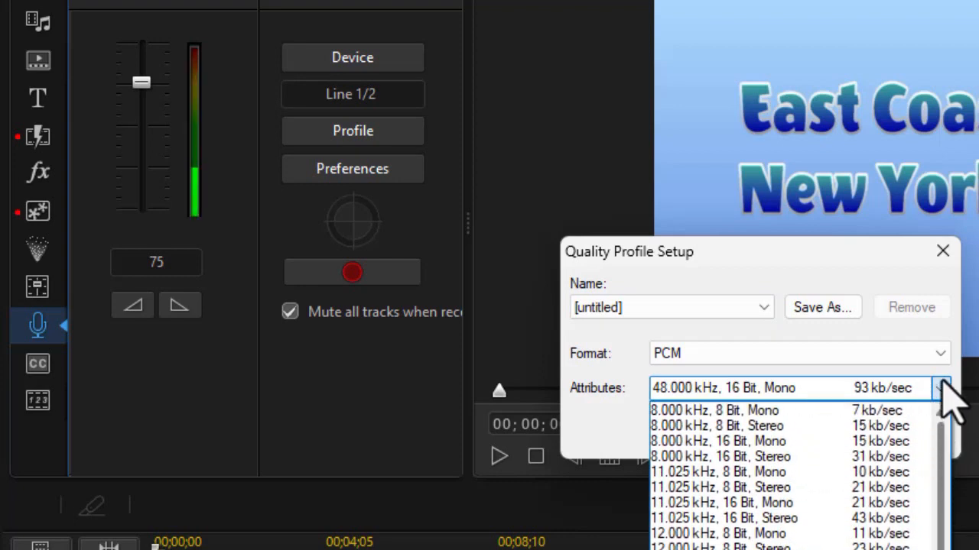
pyautogui.click(946, 268)
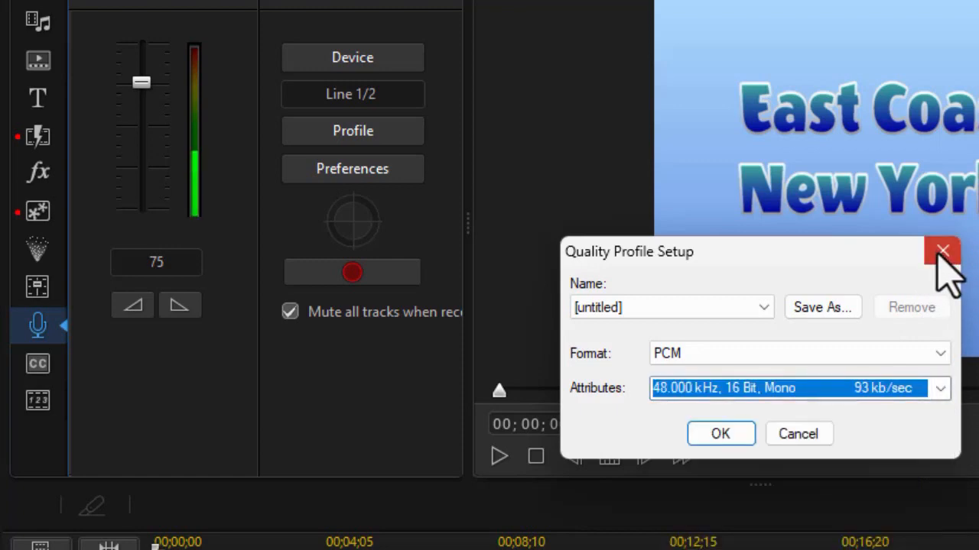
pyautogui.click(939, 250)
# - Accept the recording preferences with a 3 second delay before recording, and have all tracks muted when recording
pyautogui.click(390, 176)
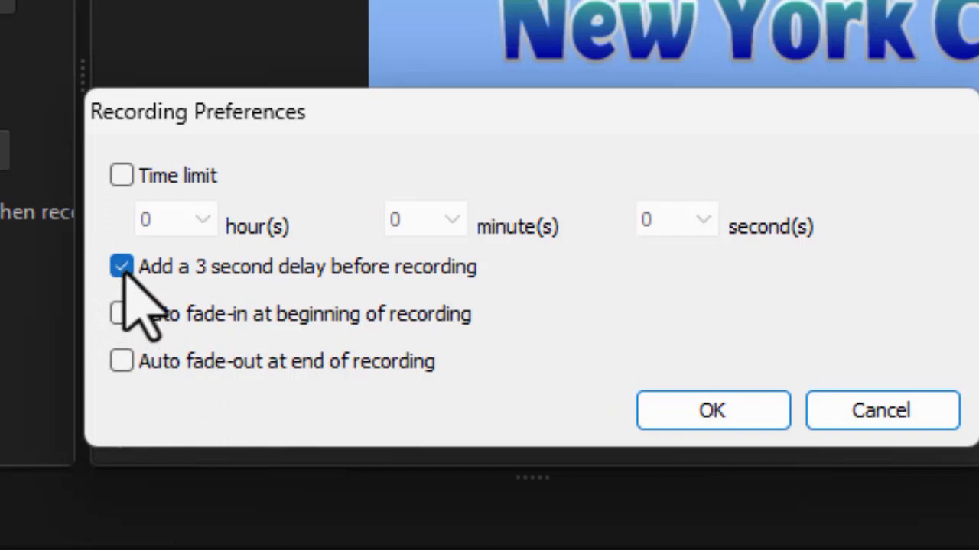
pyautogui.click(711, 417)
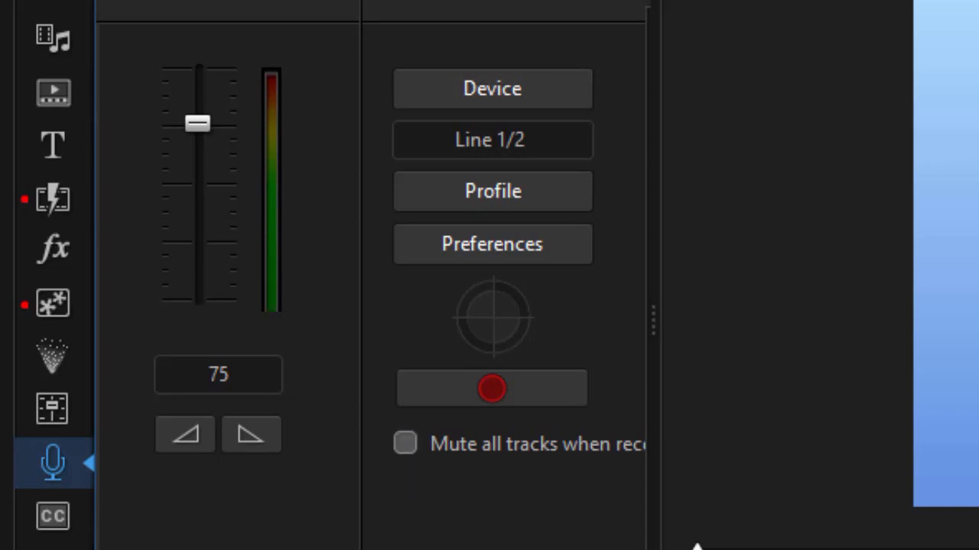
pyautogui.click(405, 445)
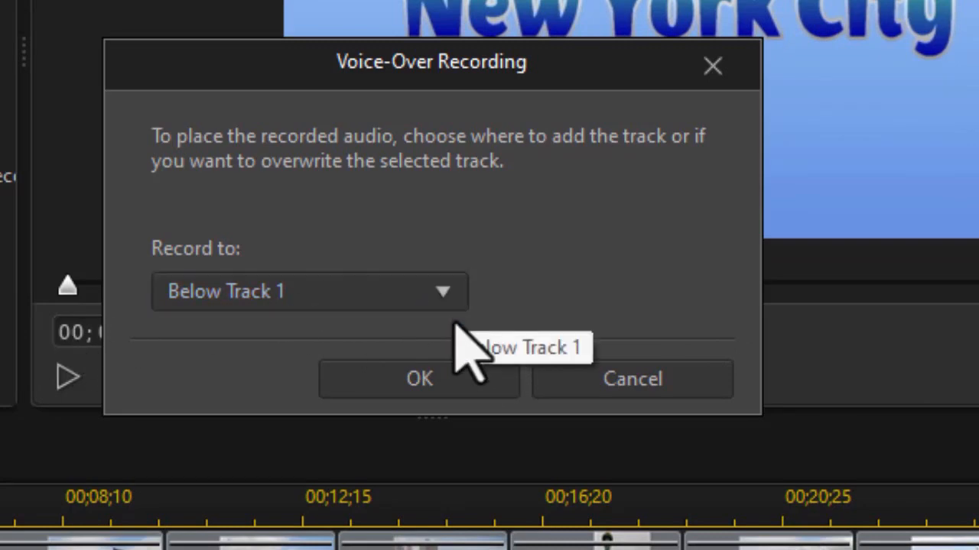
# - Record a voice-over of about 18 seconds to a new track below Track 1, and return the playhead to the start
pyautogui.click(433, 383)
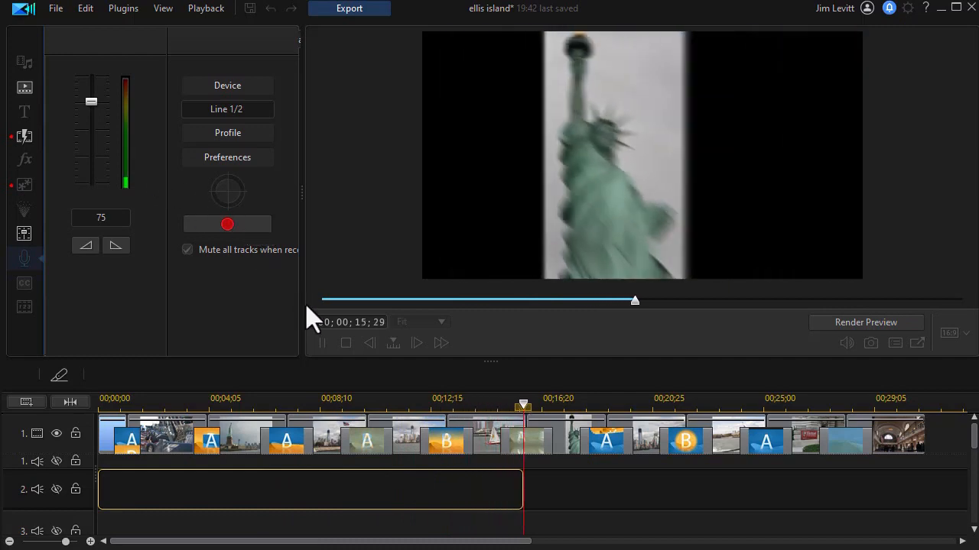
pyautogui.click(229, 223)
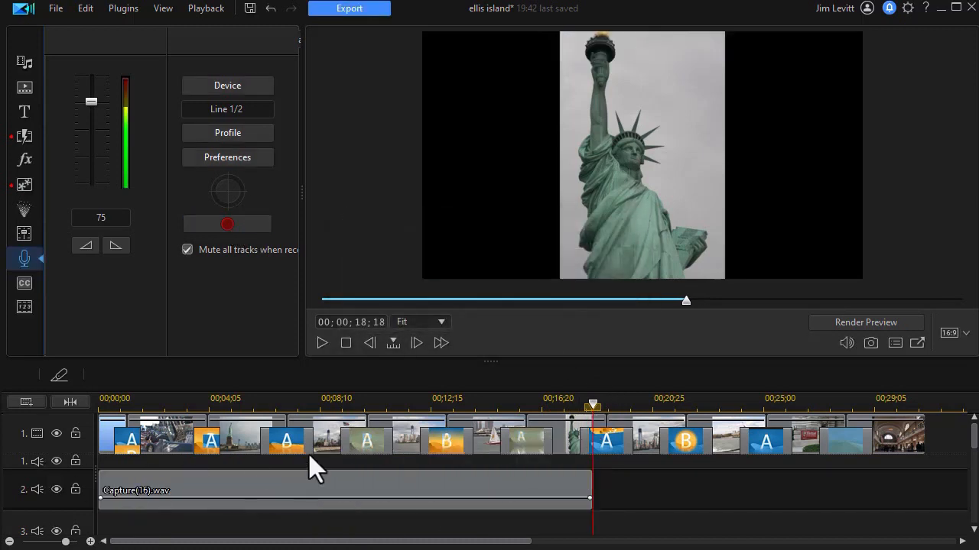
pyautogui.click(592, 402)
pyautogui.moveTo(529, 416); pyautogui.dragTo(0, 425)
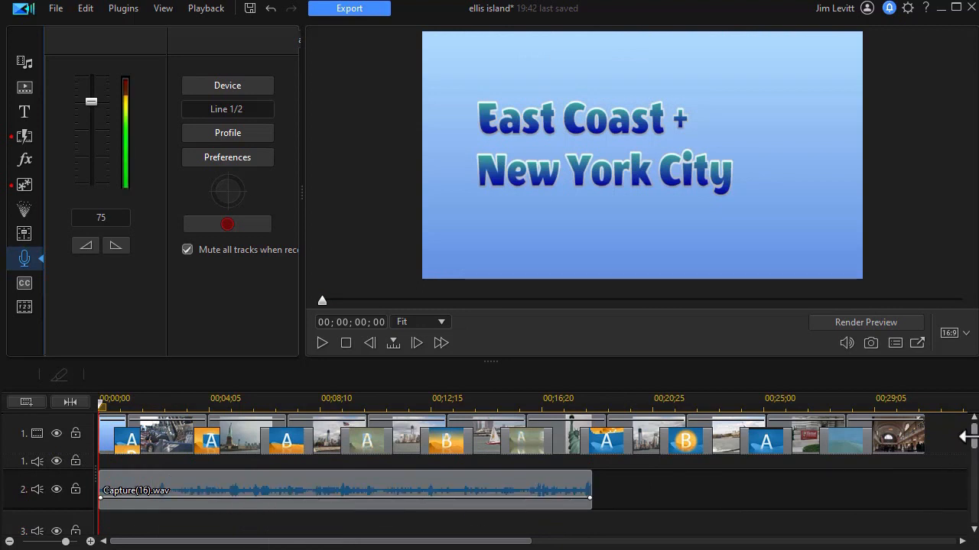
# - Compare the voice-over and music tracks, and play the opening seconds of the project to hear both together
pyautogui.scroll(-3, 963, 451)
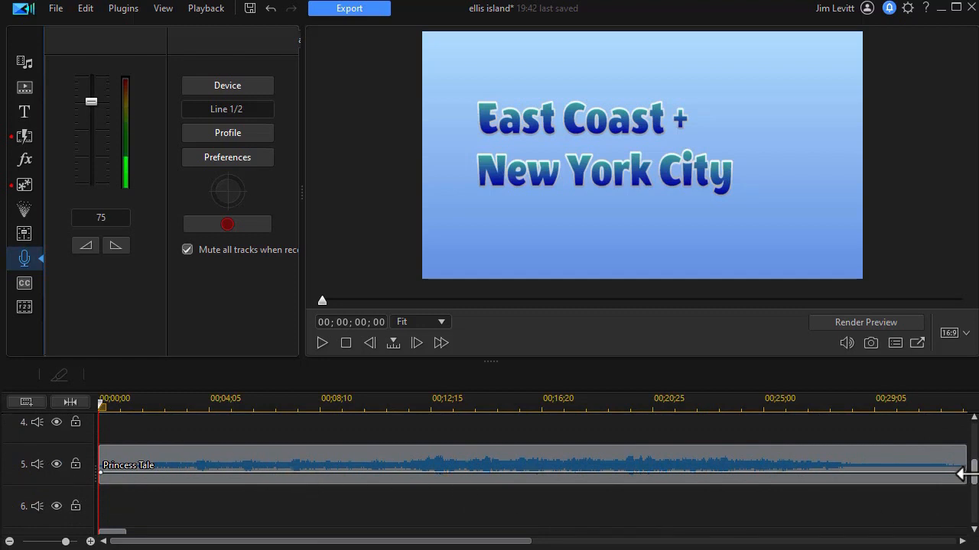
pyautogui.scroll(3, 962, 458)
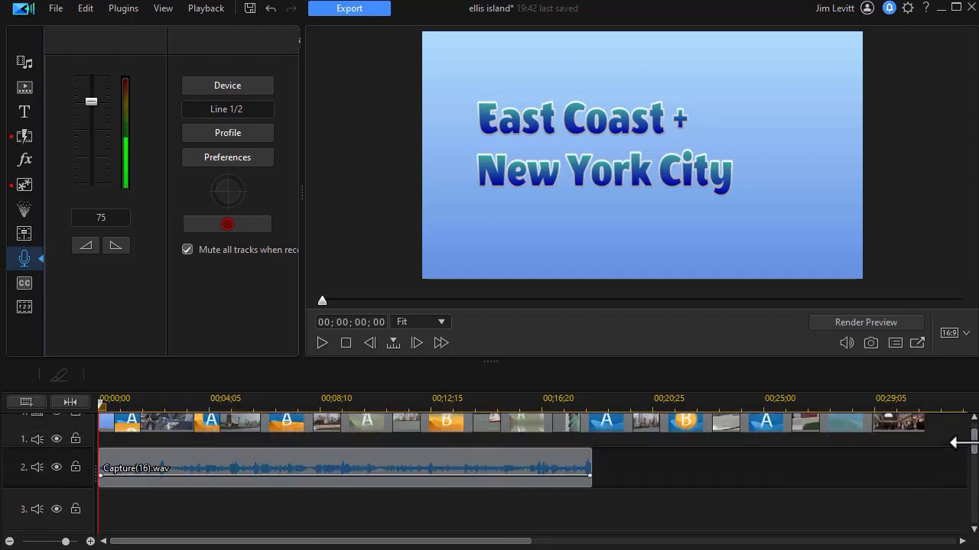
pyautogui.click(323, 345)
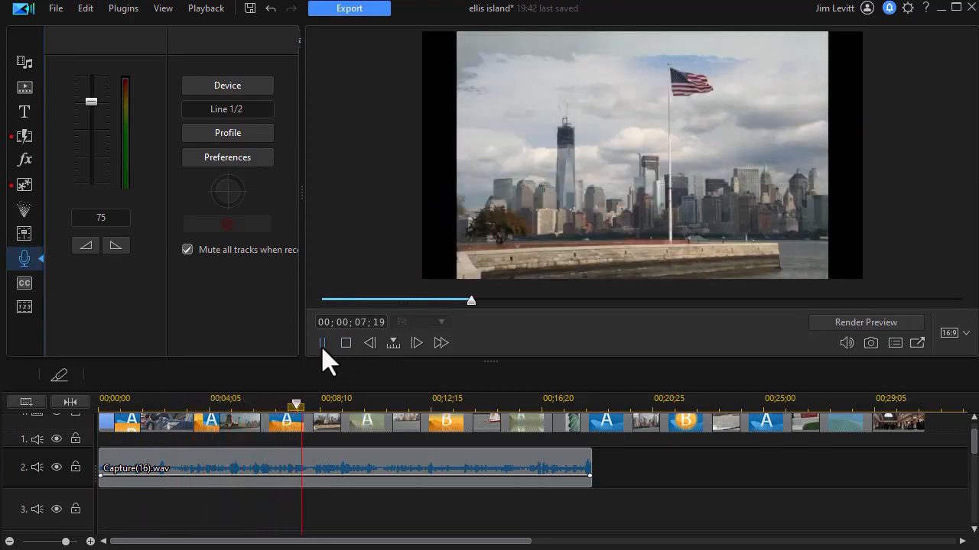
pyautogui.click(322, 350)
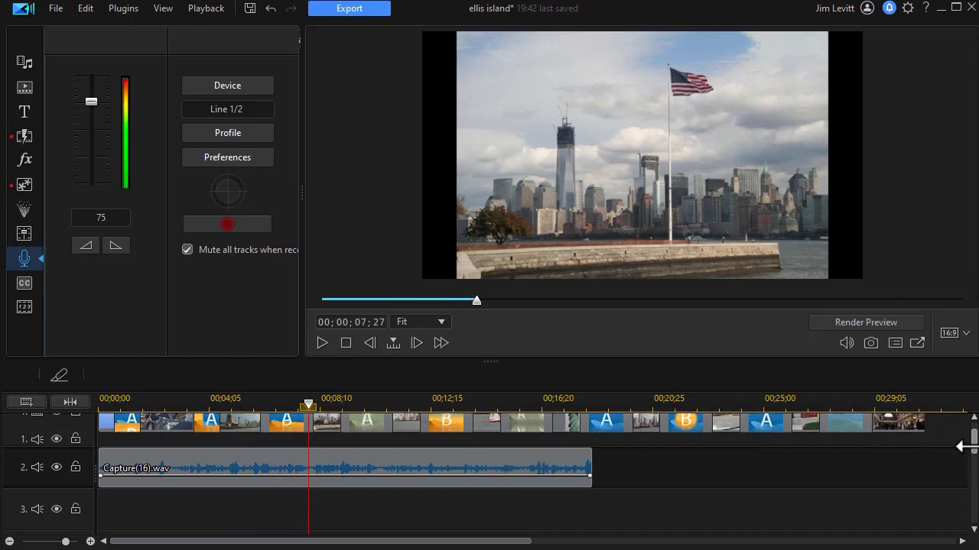
# - Apply Audio Ducking to the Princess Tale clip with 72% sensitivity, 45% ducking level, and 0.3 s fade-out and fade-in durations
pyautogui.scroll(-3, 961, 446)
pyautogui.moveTo(962, 464); pyautogui.dragTo(957, 465)
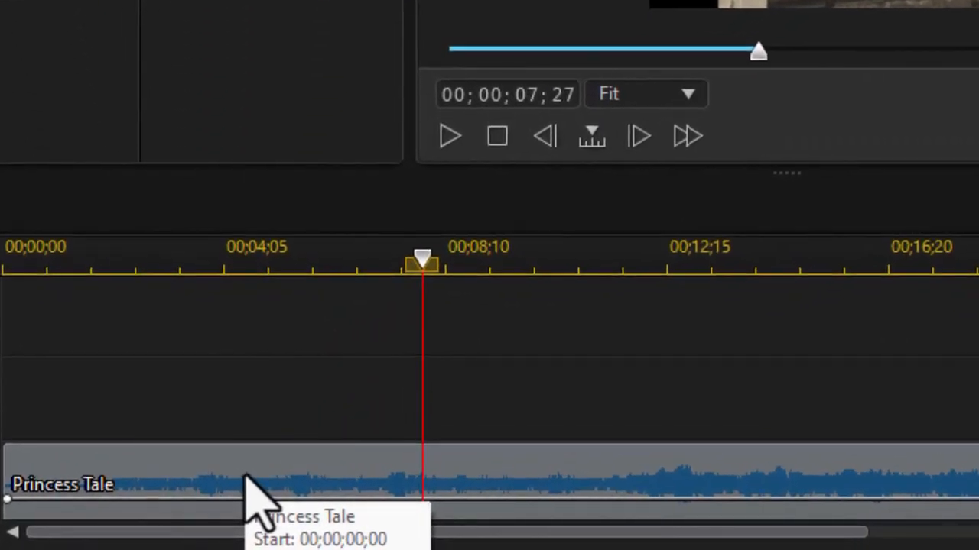
pyautogui.click(252, 489)
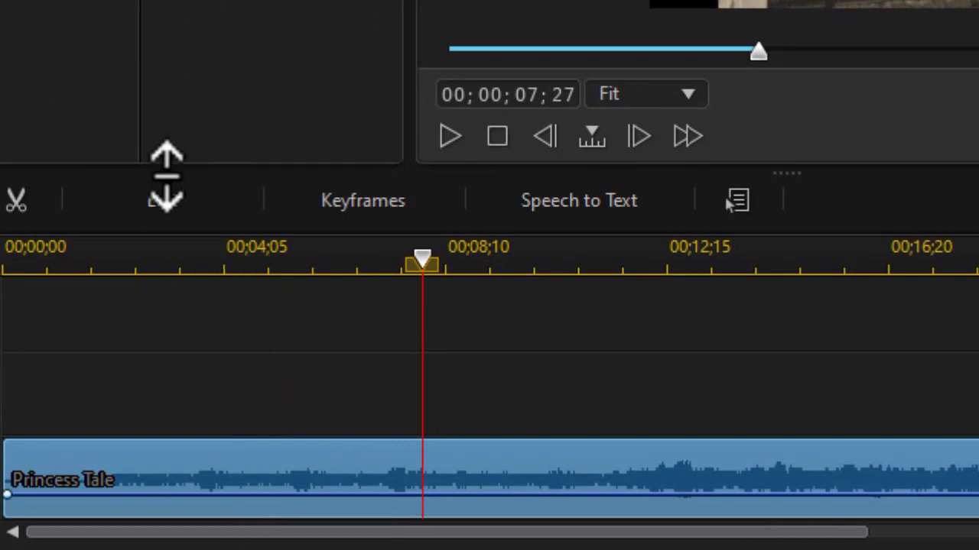
pyautogui.rightClick(264, 474)
pyautogui.moveTo(375, 287)
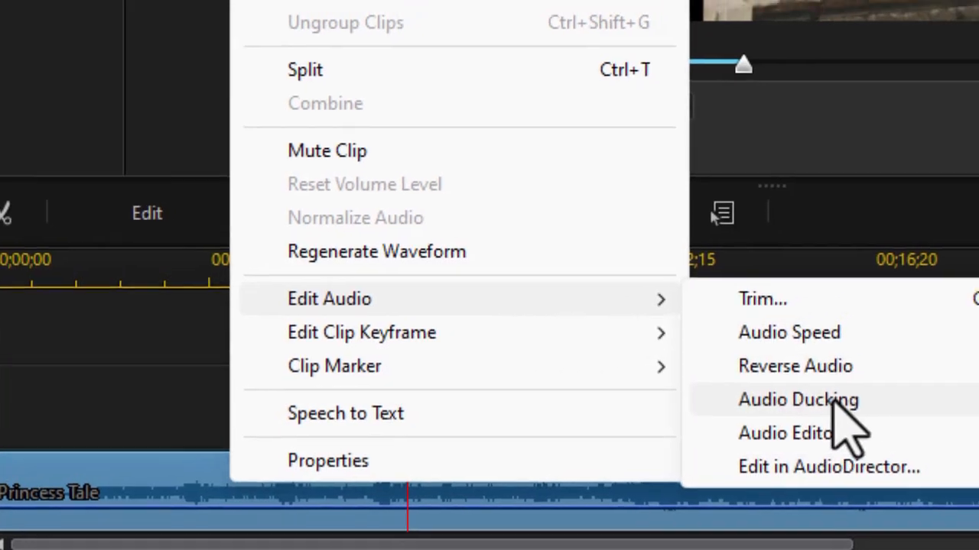
pyautogui.click(847, 387)
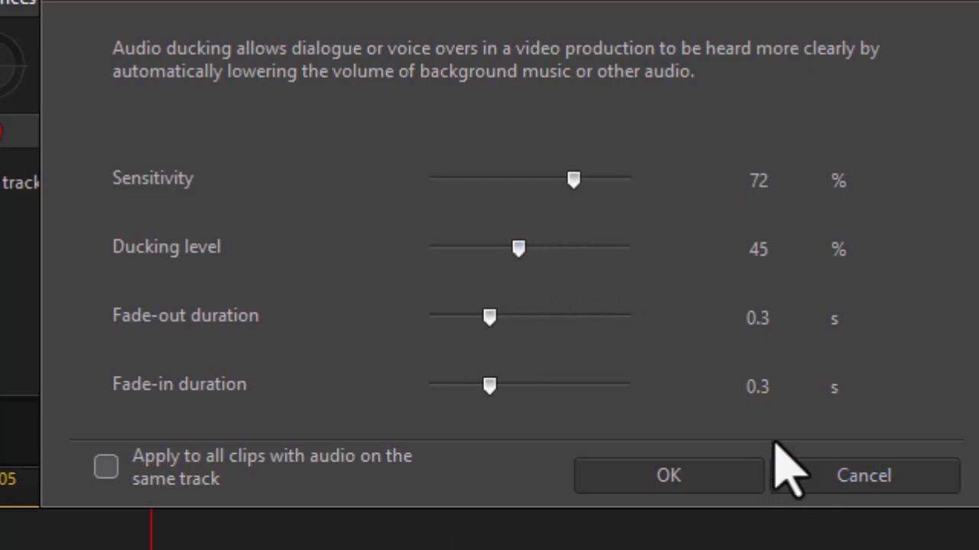
pyautogui.click(670, 475)
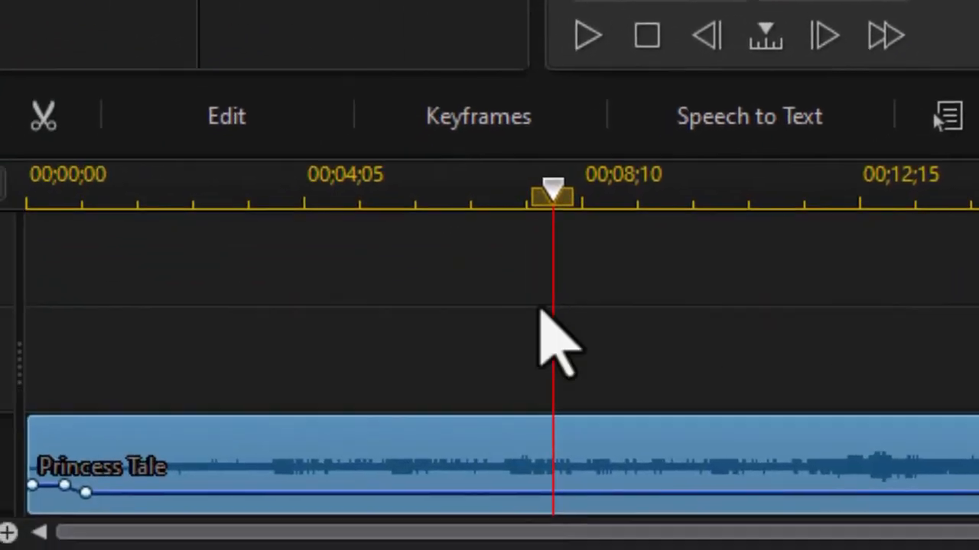
# - Play the project from the start past the end of the voice-over to hear the ducked music
pyautogui.moveTo(553, 186); pyautogui.dragTo(0, 253)
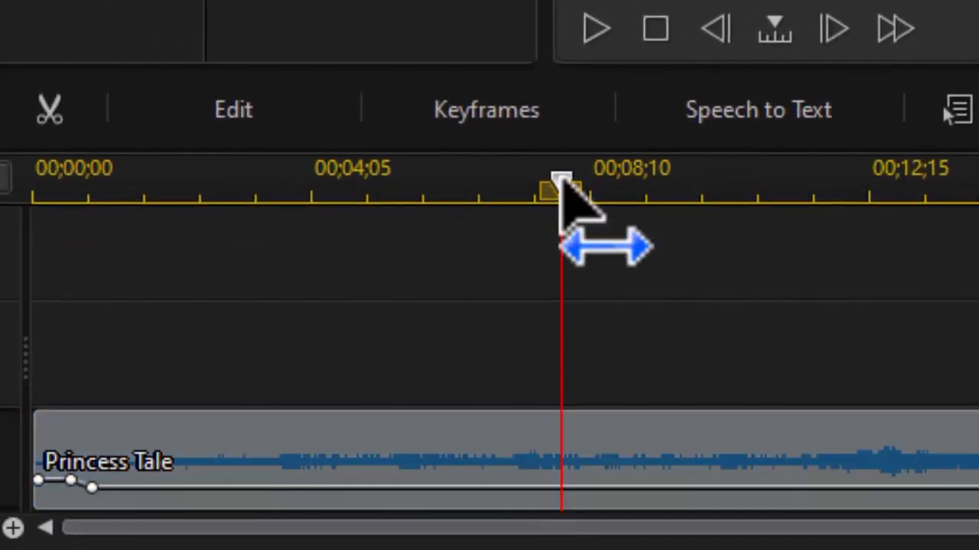
pyautogui.click(596, 31)
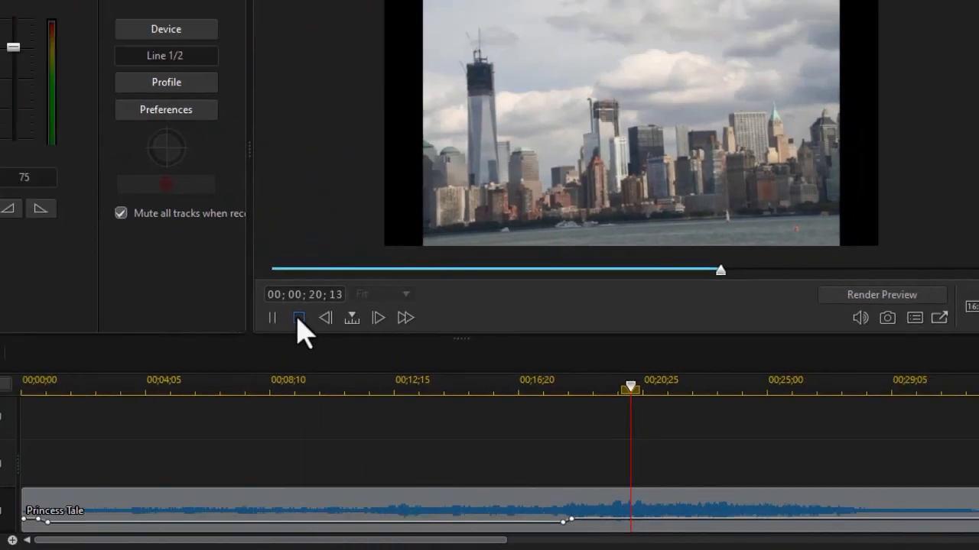
pyautogui.click(298, 317)
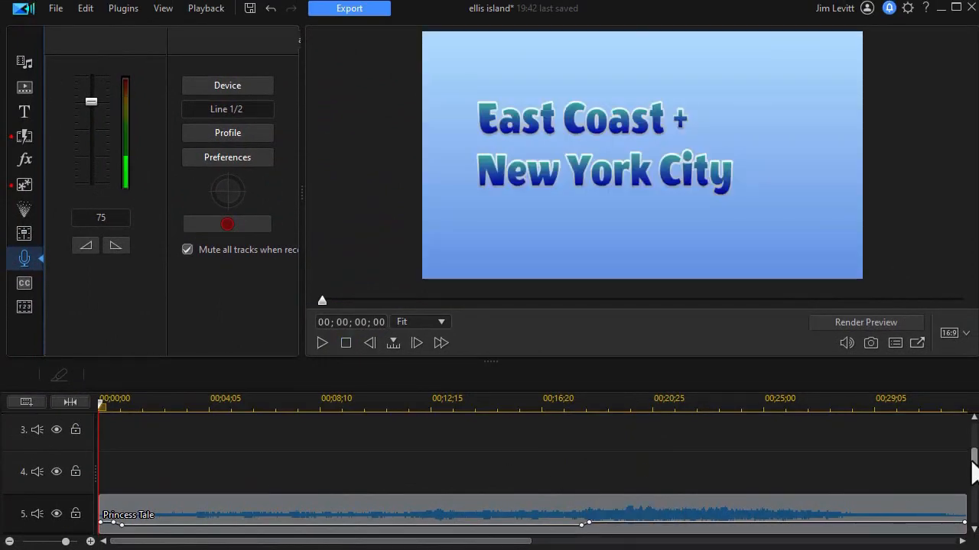
# - Reset the volume level of the Princess Tale music clip to remove its ducking keyframes
pyautogui.moveTo(973, 460); pyautogui.dragTo(973, 453)
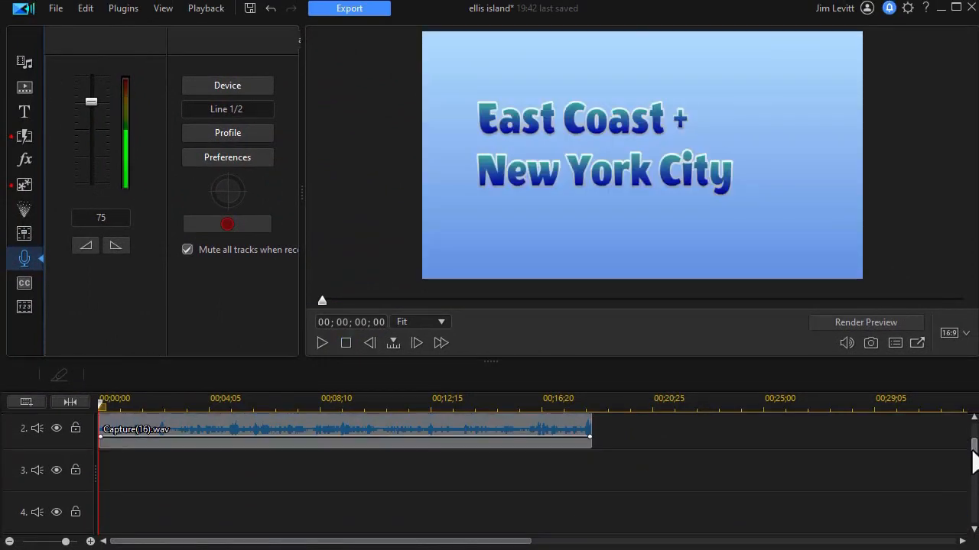
pyautogui.scroll(-2, 973, 460)
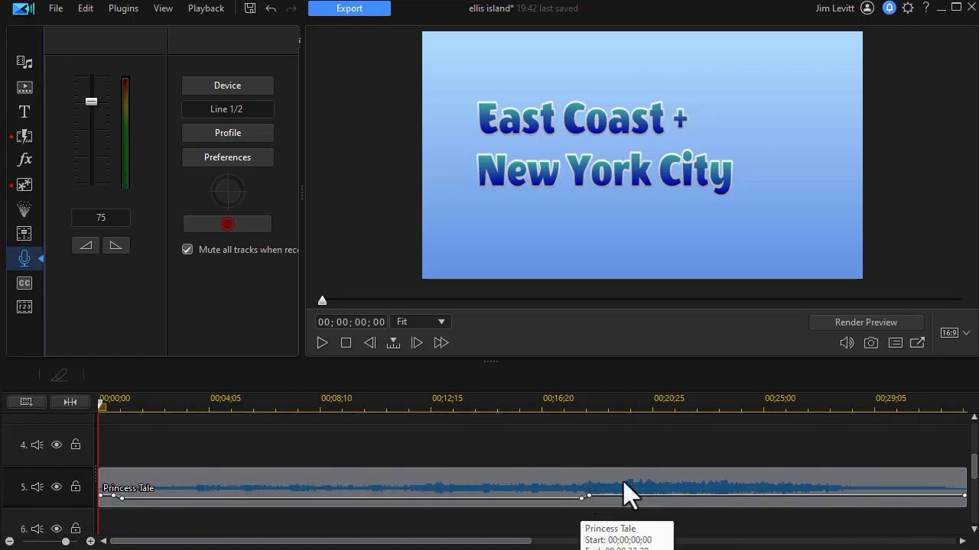
pyautogui.click(371, 480)
pyautogui.rightClick(371, 480)
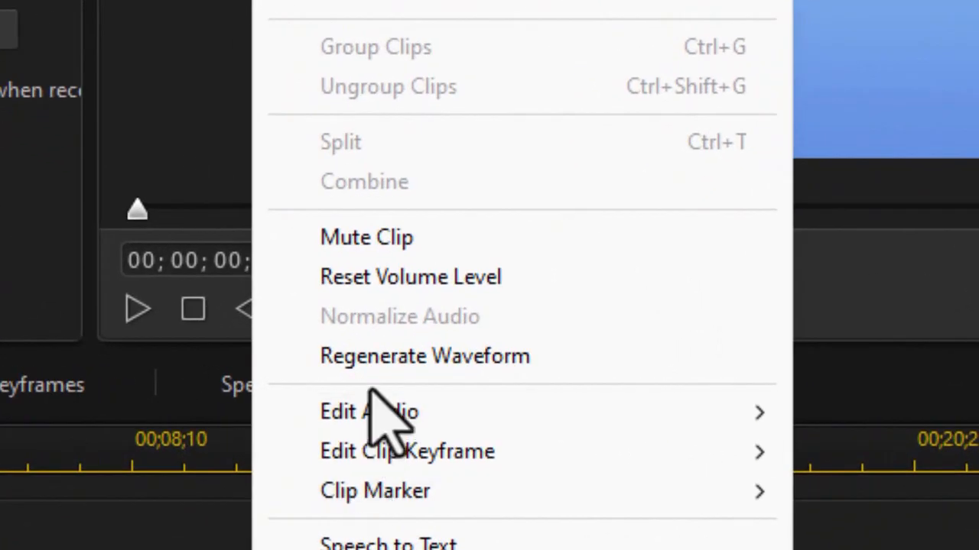
pyautogui.click(399, 306)
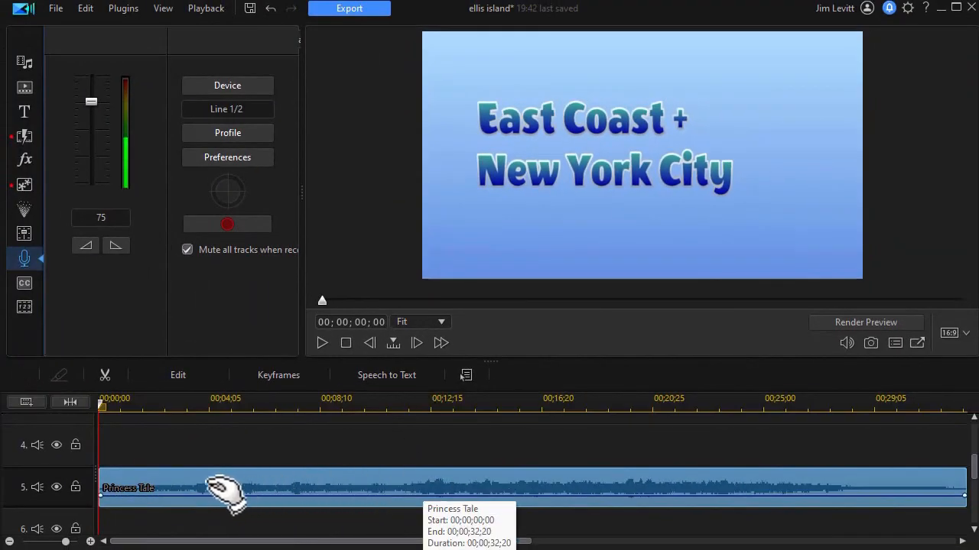